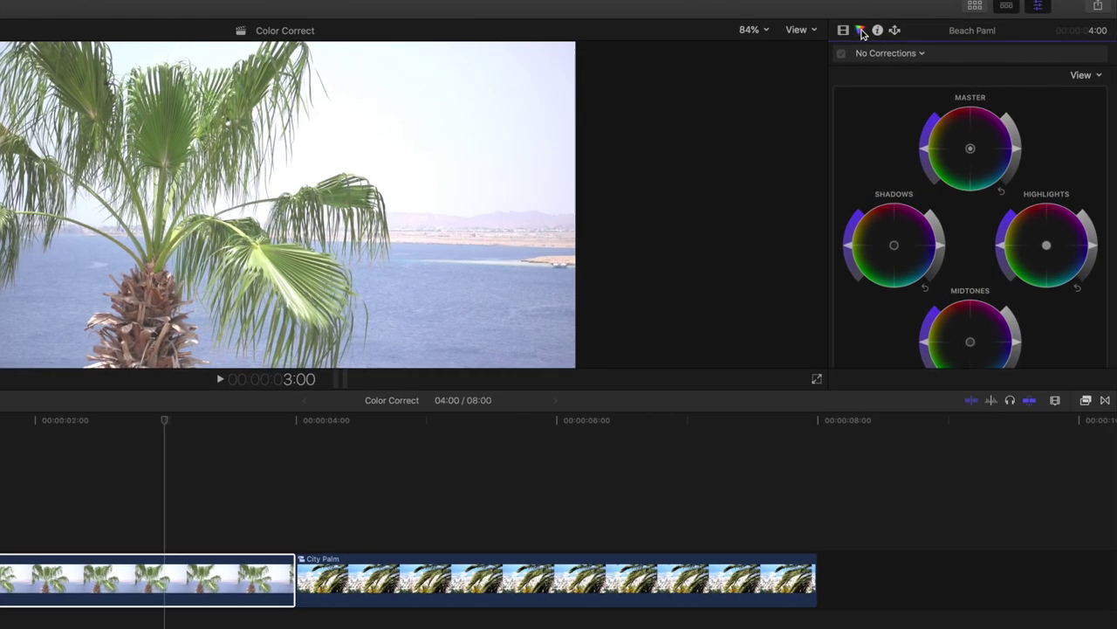
From the corrections pop-up, add Color Wheels, Color Curves and Hue/Saturation Curves to Beach Paml in turn.
left_click(929, 64)
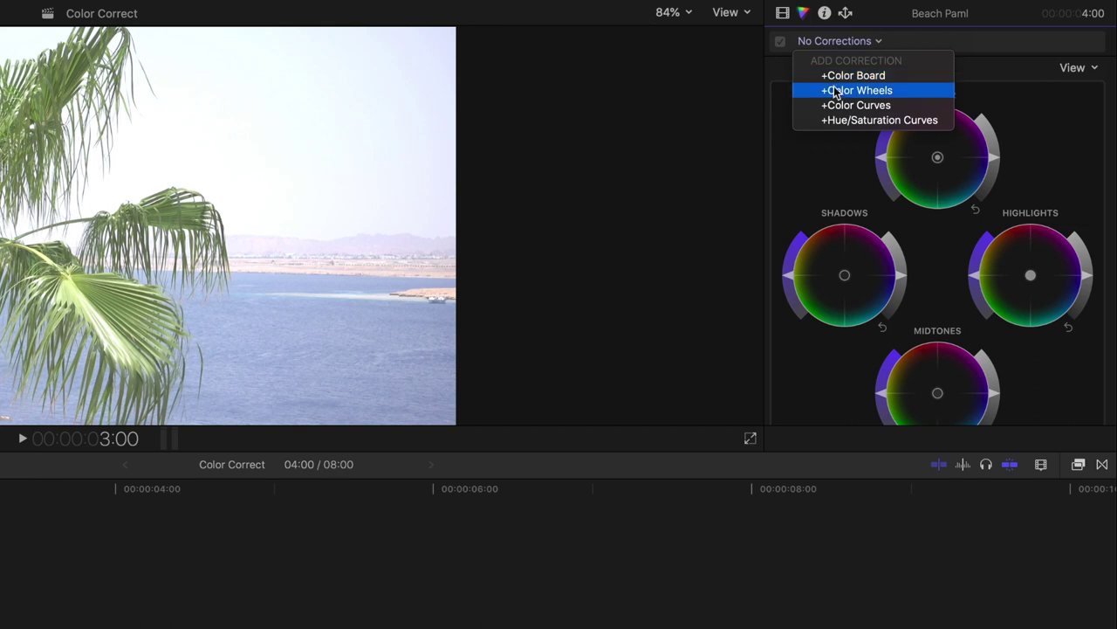
left_click(836, 91)
left_click(836, 42)
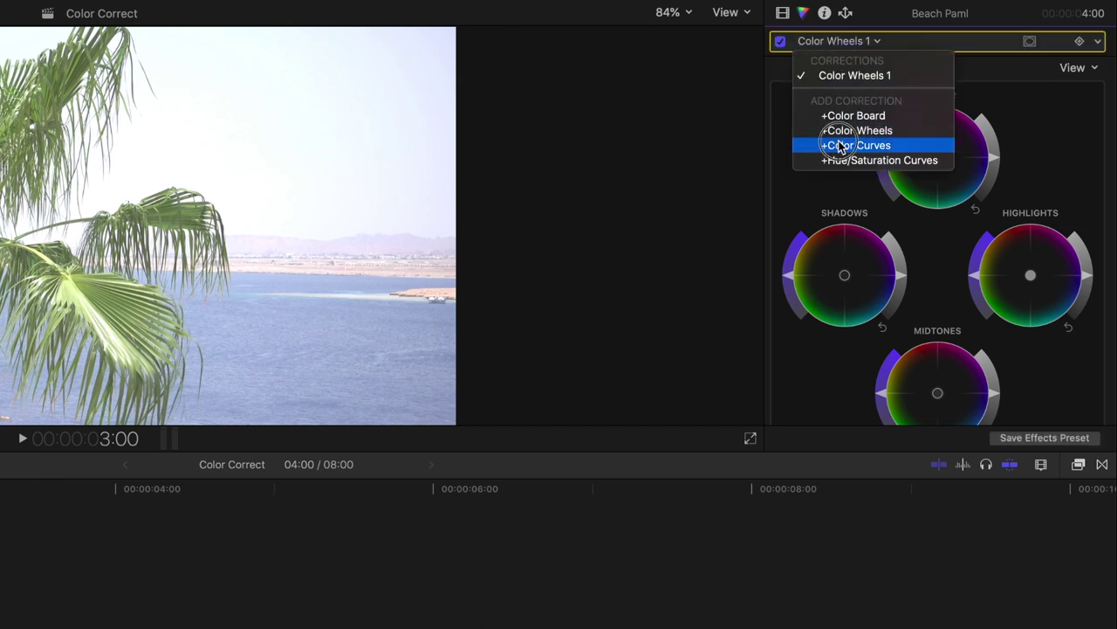
left_click(843, 145)
scroll(844, 139, "down", 5)
left_click(838, 41)
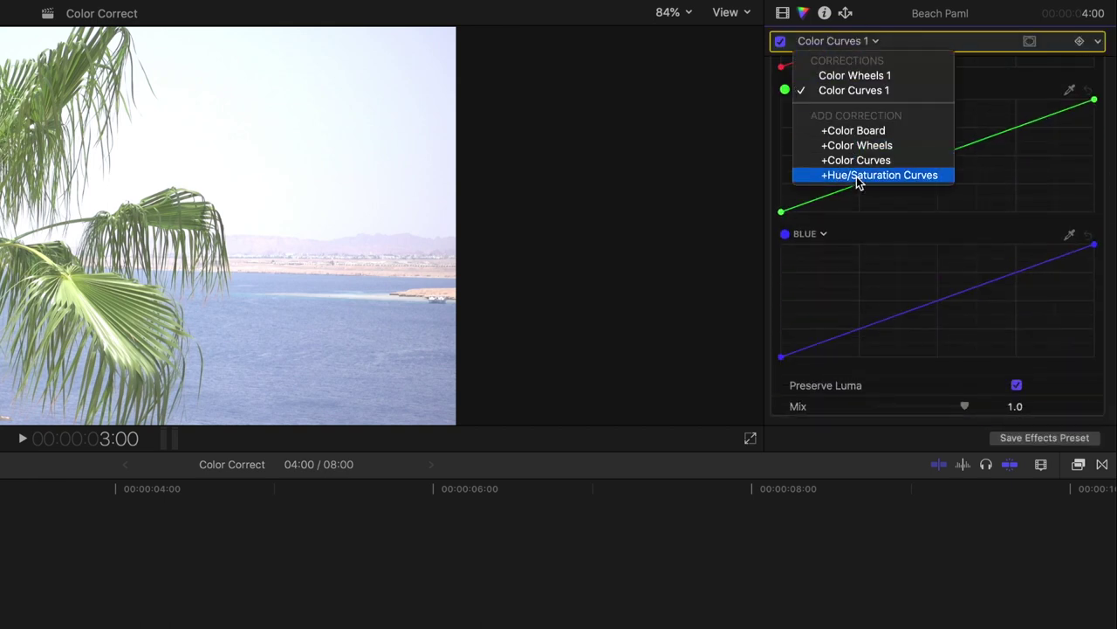
left_click(856, 175)
scroll(802, 176, "down", 5)
scroll(803, 181, "down", 6)
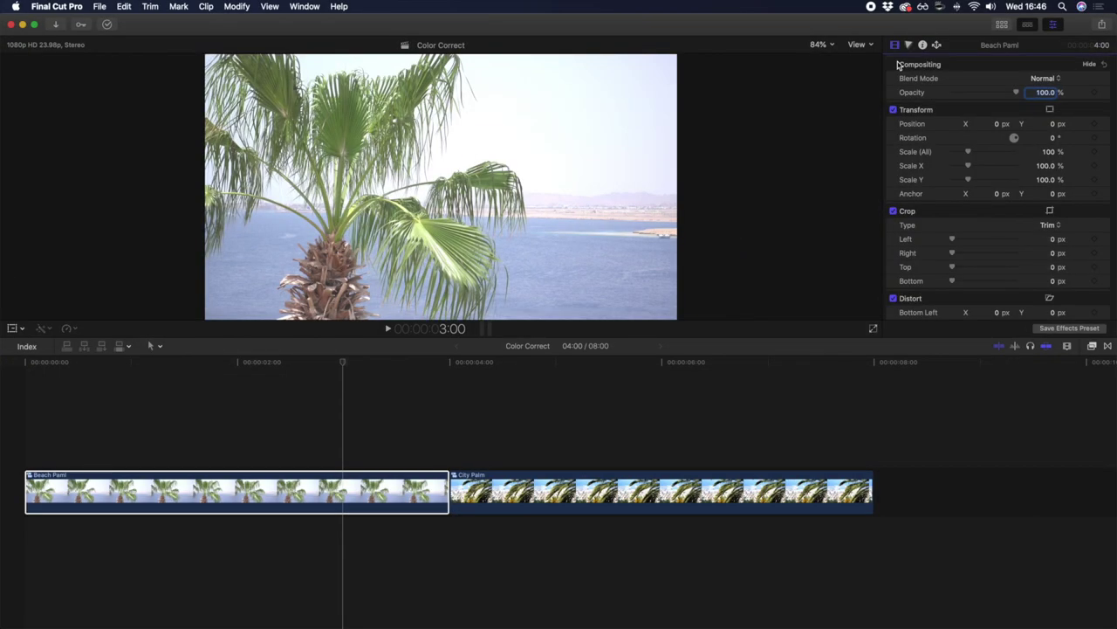
Show the video scopes with Cmd+7 to inspect the clip, then hide them again.
key("super+7")
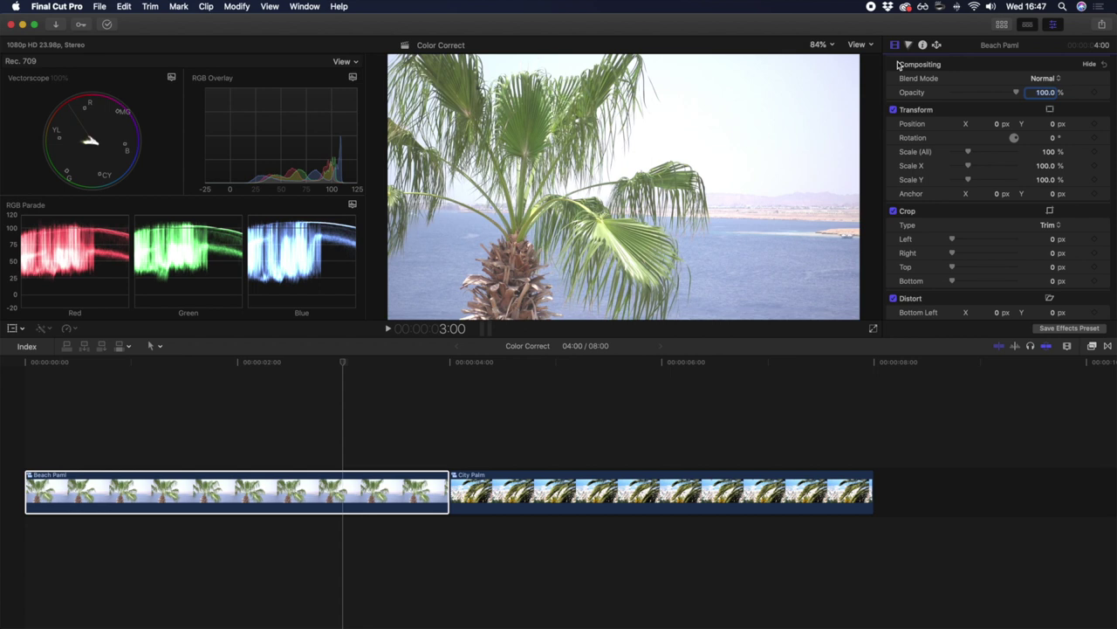
key("super+7")
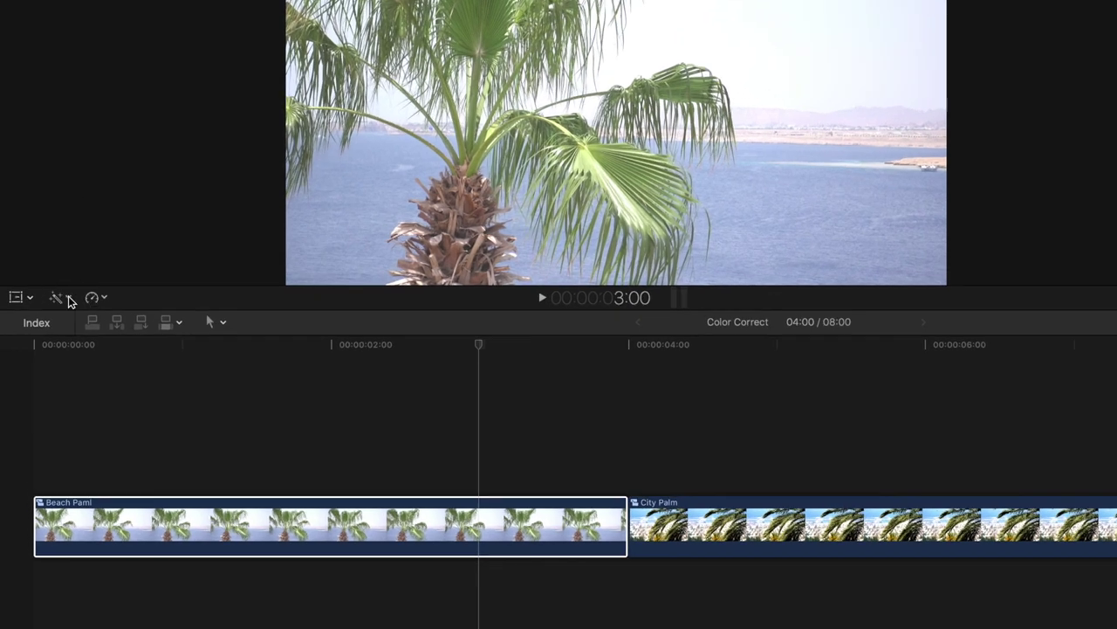
Apply an automatic Balance Color to Beach Paml from the Enhancements menu.
left_click(70, 298)
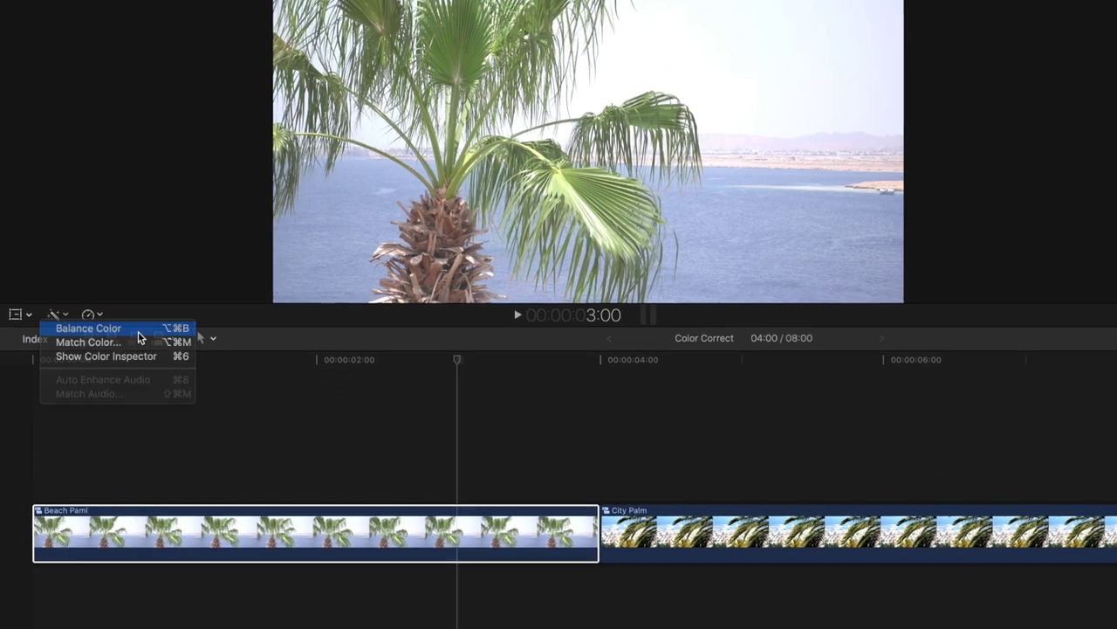
left_click(145, 311)
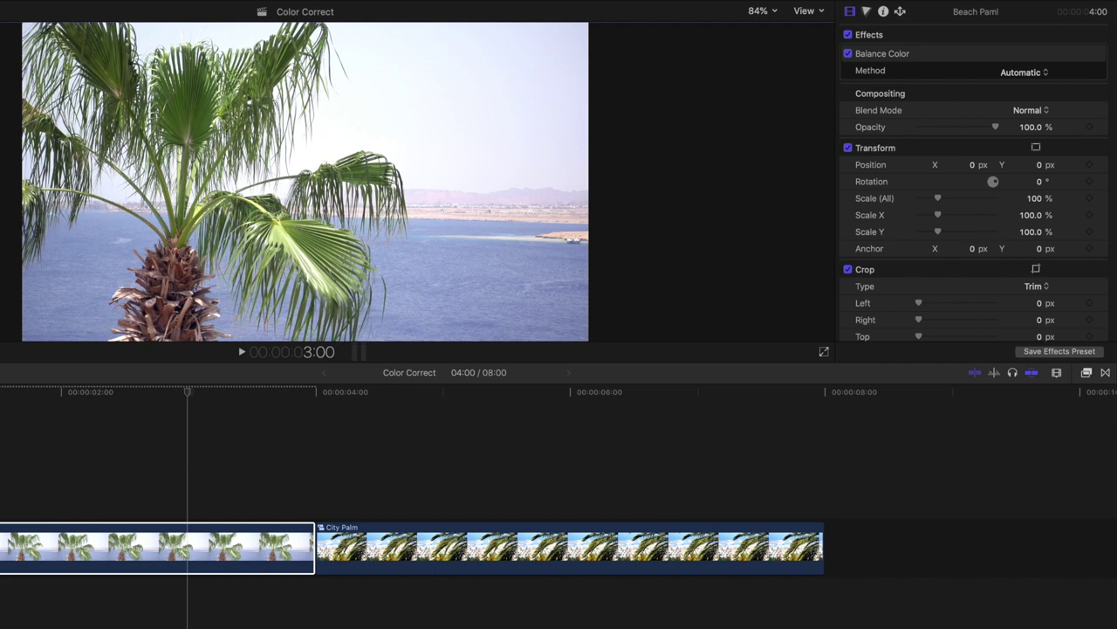
Toggle Balance Color off and on to compare, then set its method to White Balance.
left_click(190, 387)
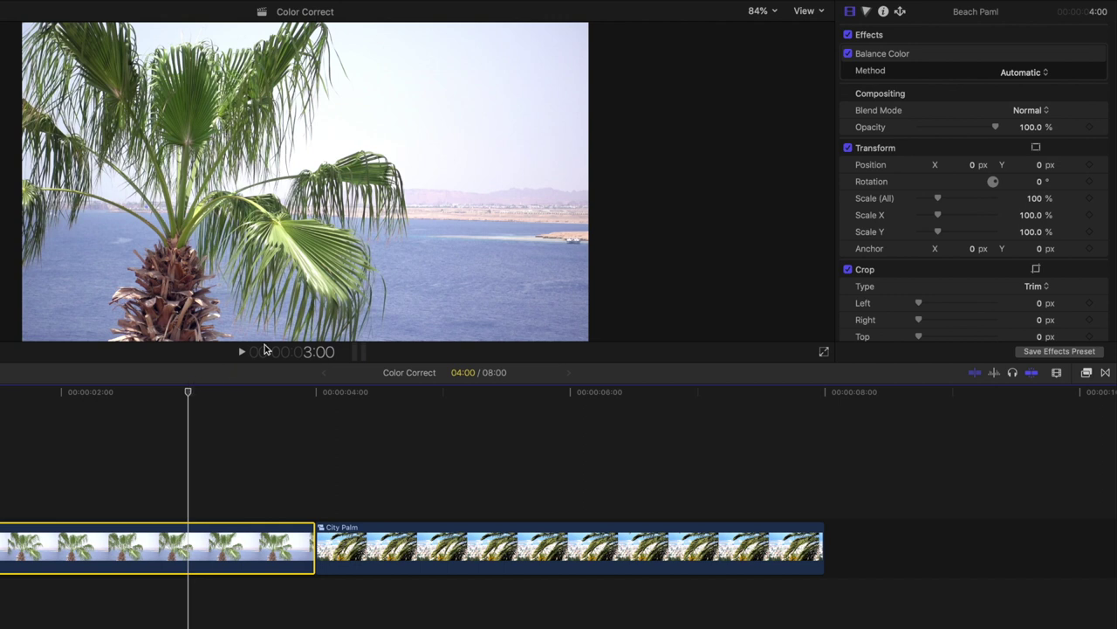
left_click(847, 54)
left_click(848, 55)
left_click(848, 54)
left_click(848, 54)
left_click(1039, 75)
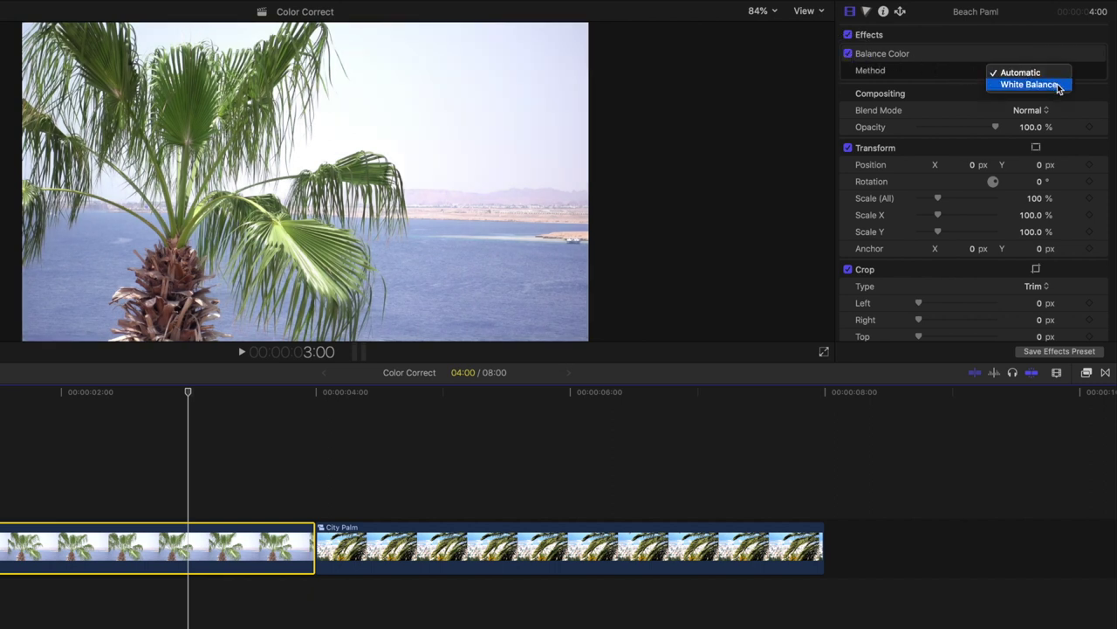
left_click(1059, 86)
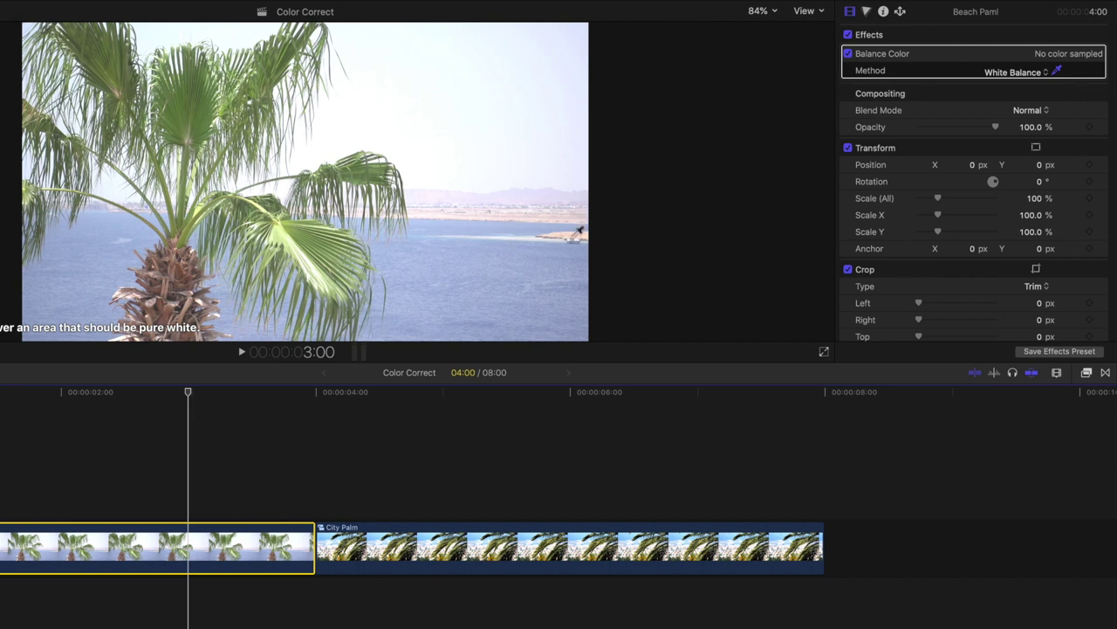
Sample the white boat as pure white, then remove that white-balance correction with Delete.
left_click(572, 238)
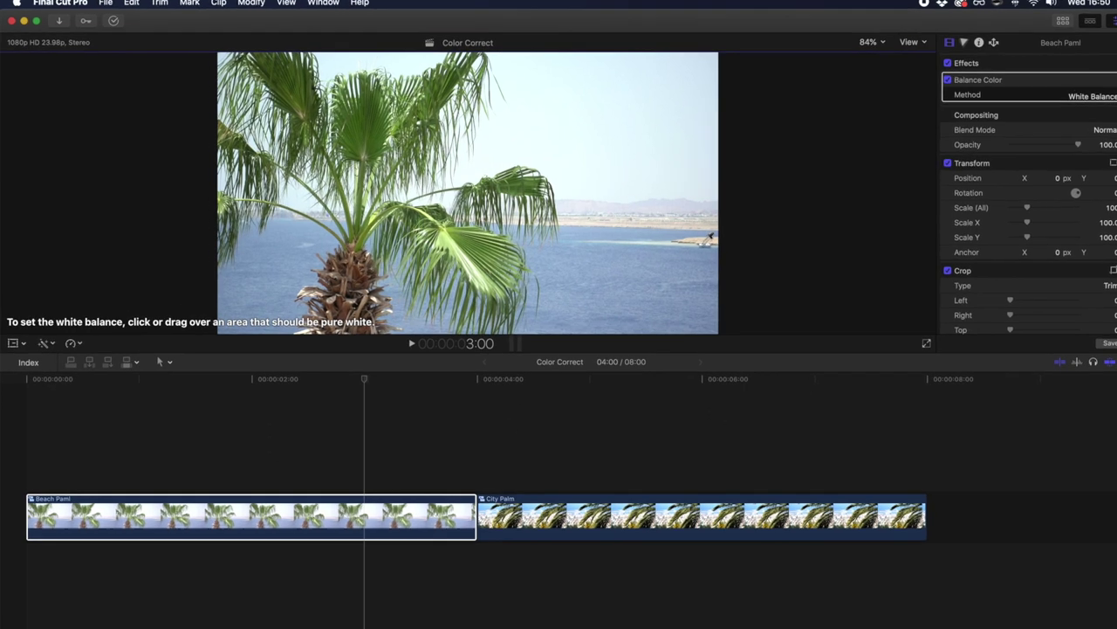
key("Delete")
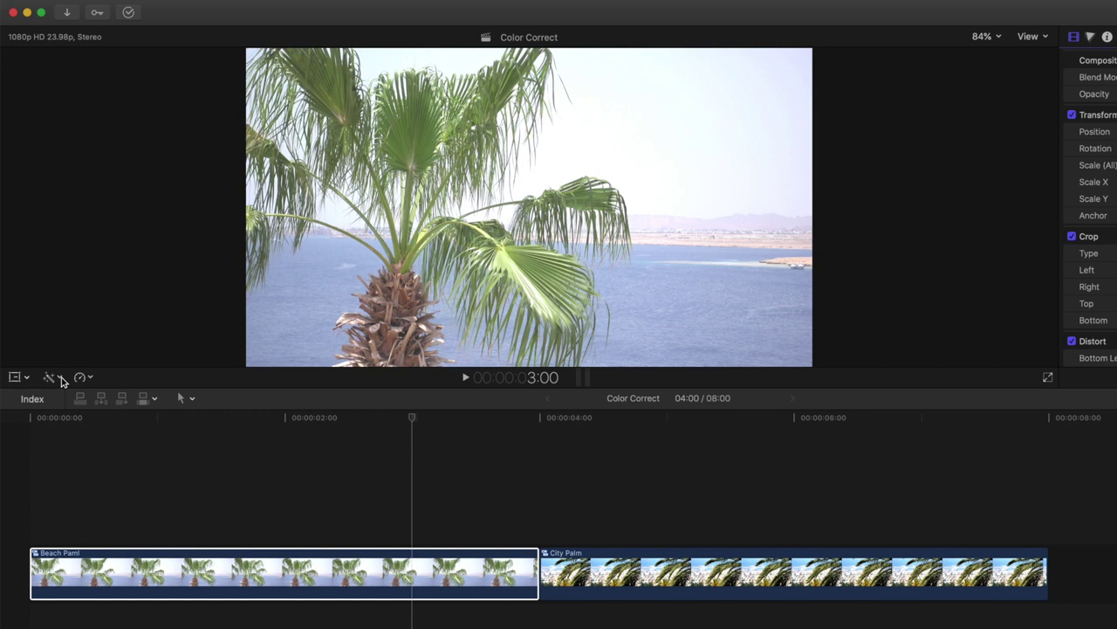
Match Beach Paml's colour to a City Palm reference frame and apply the match.
left_click(61, 381)
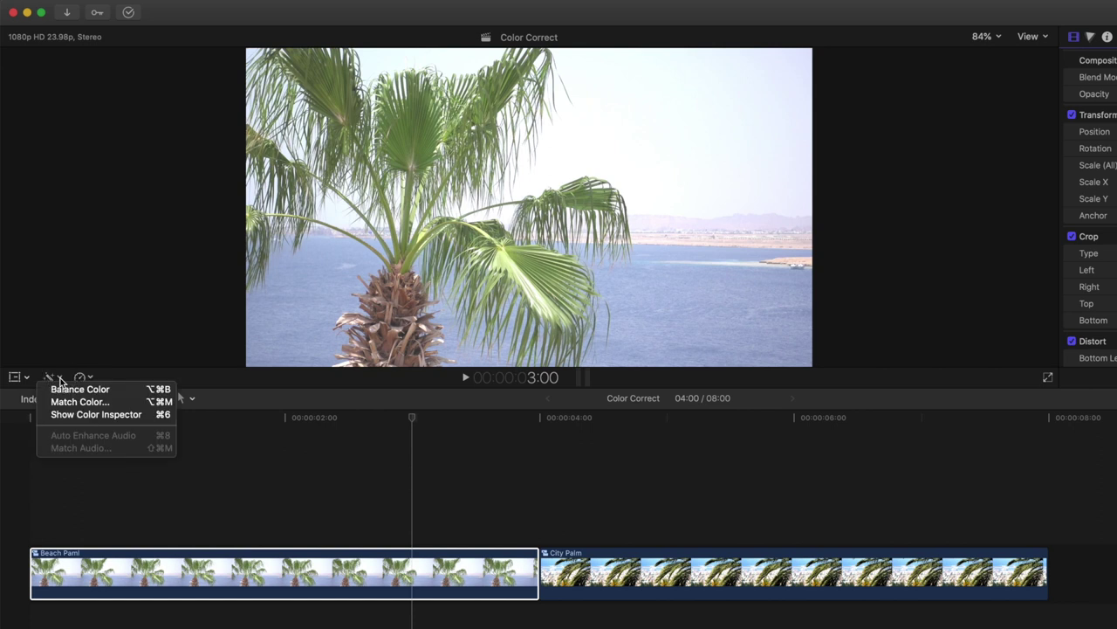
left_click(112, 404)
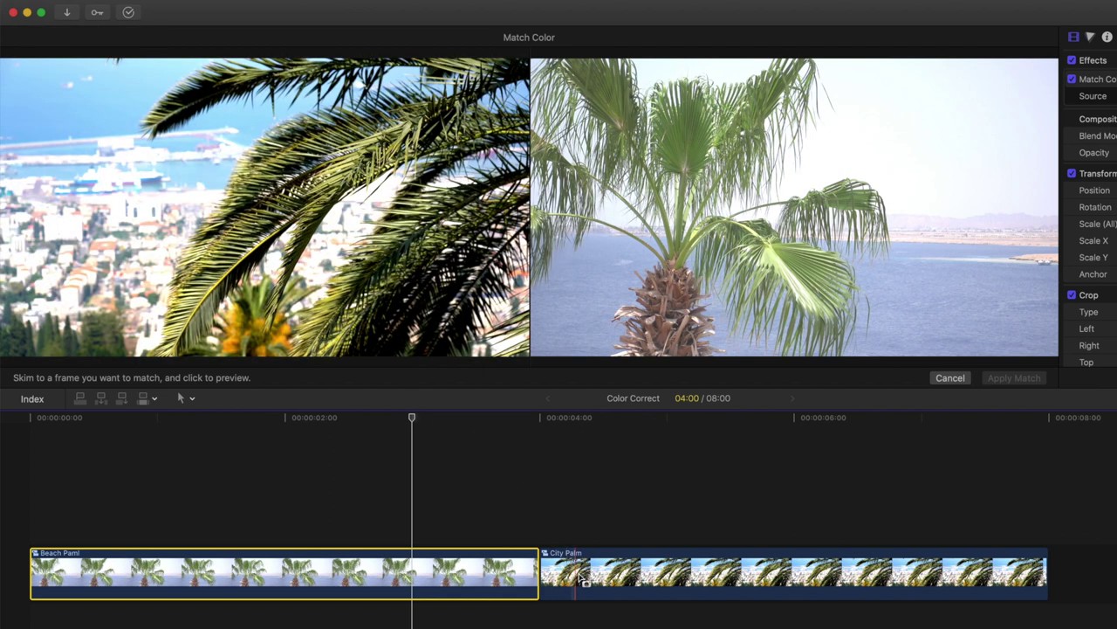
left_click(638, 576)
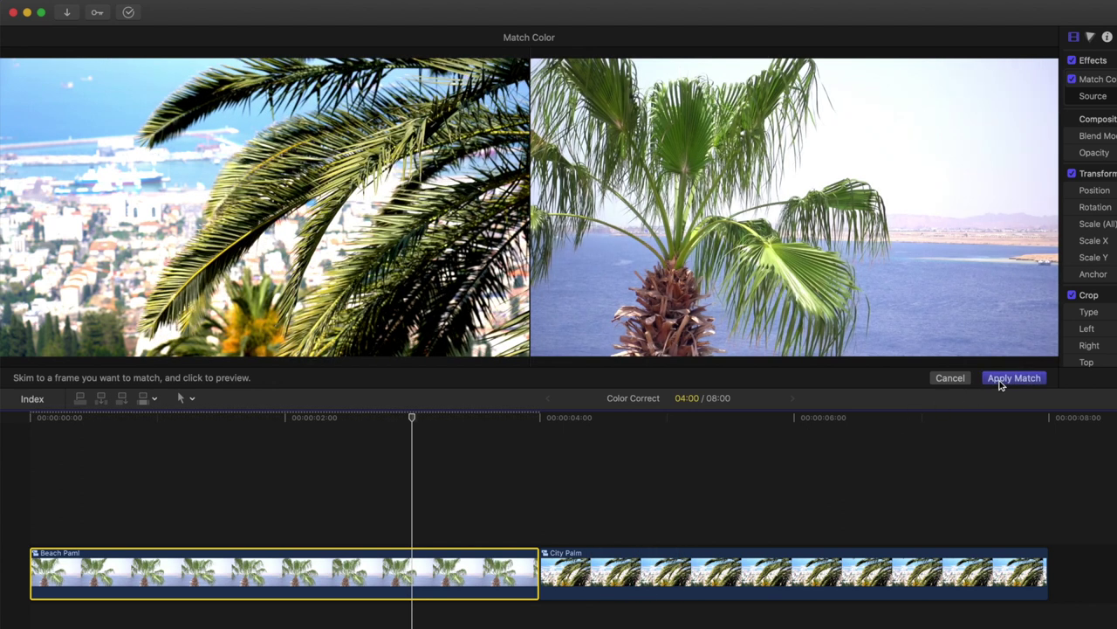
left_click(1001, 382)
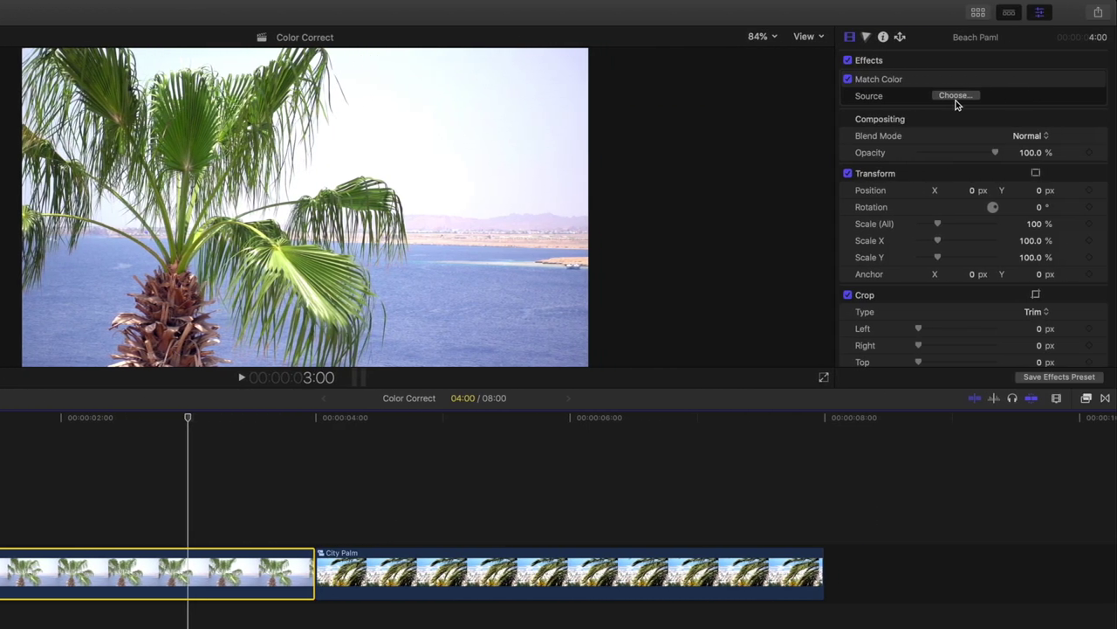
Pick a new City Palm frame as the Match Color source and reapply the match.
left_click(957, 96)
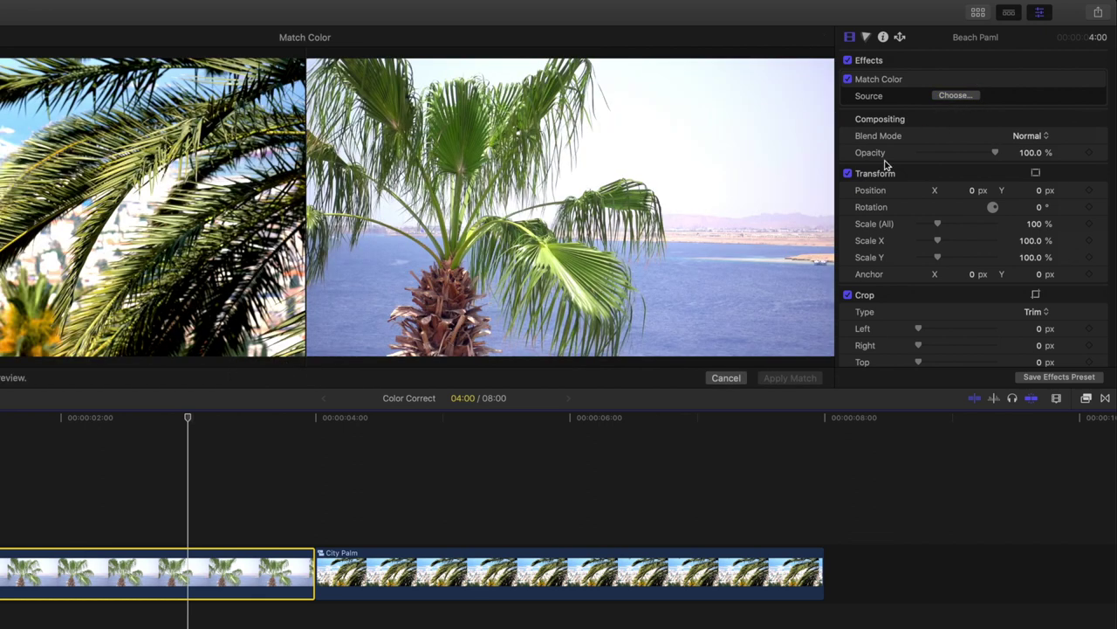
left_click(729, 580)
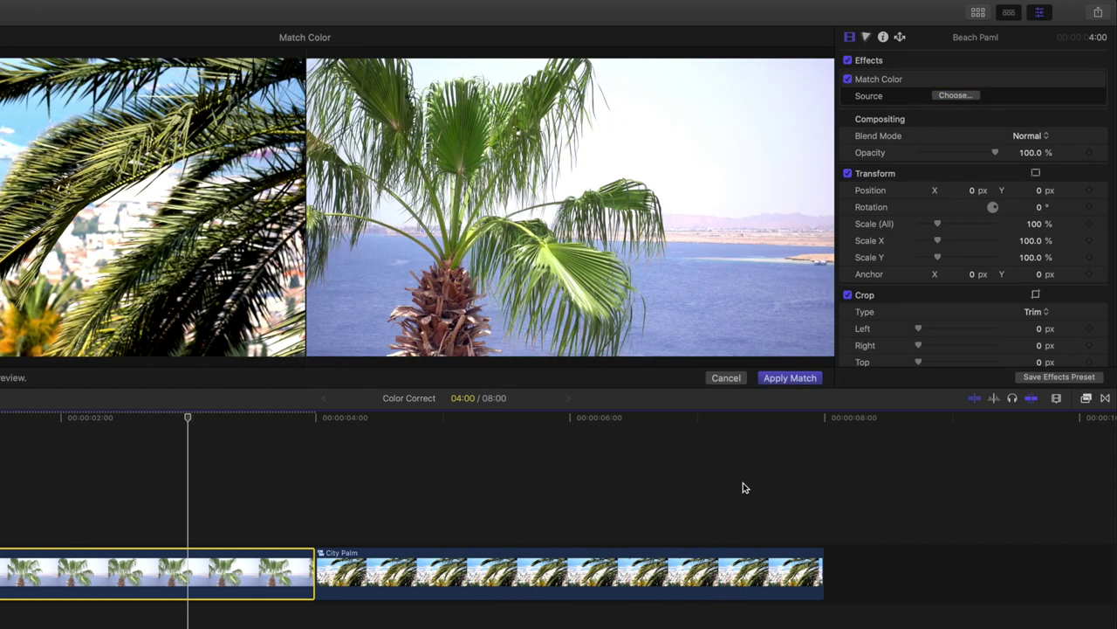
left_click(785, 378)
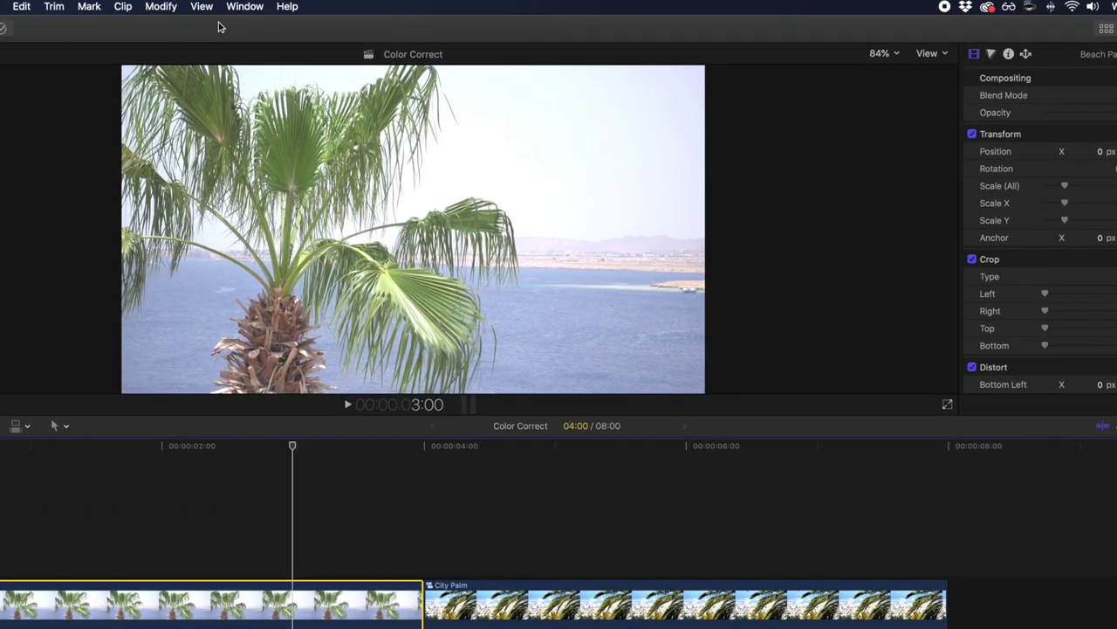
Turn on the video scopes via View > Show in Viewer > Video Scopes.
left_click(269, 6)
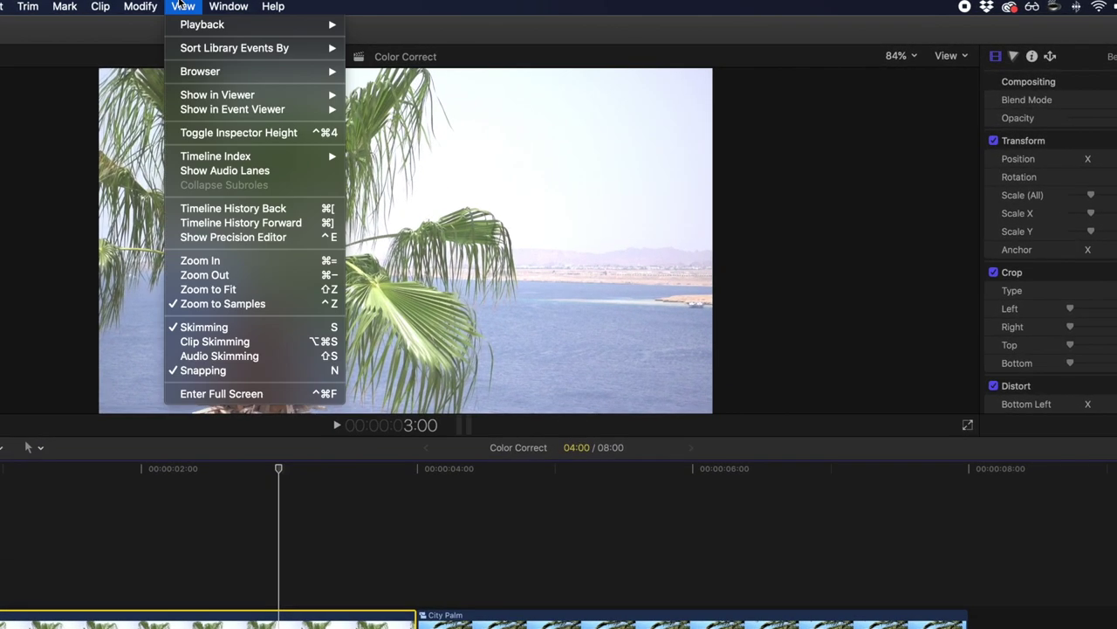
mouse_move(288, 96)
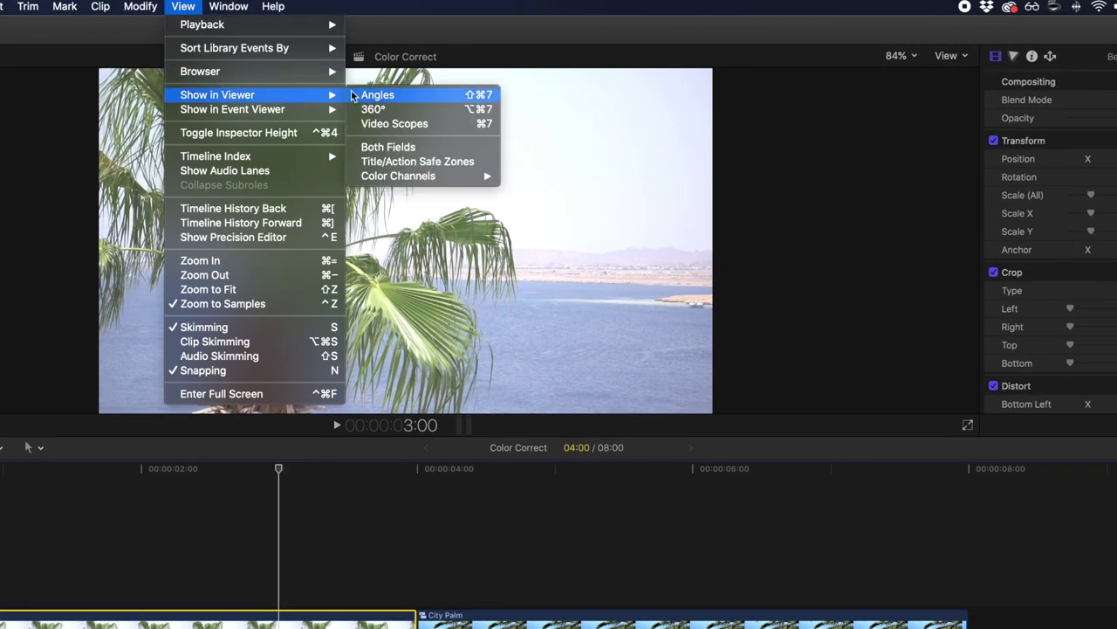
left_click(397, 123)
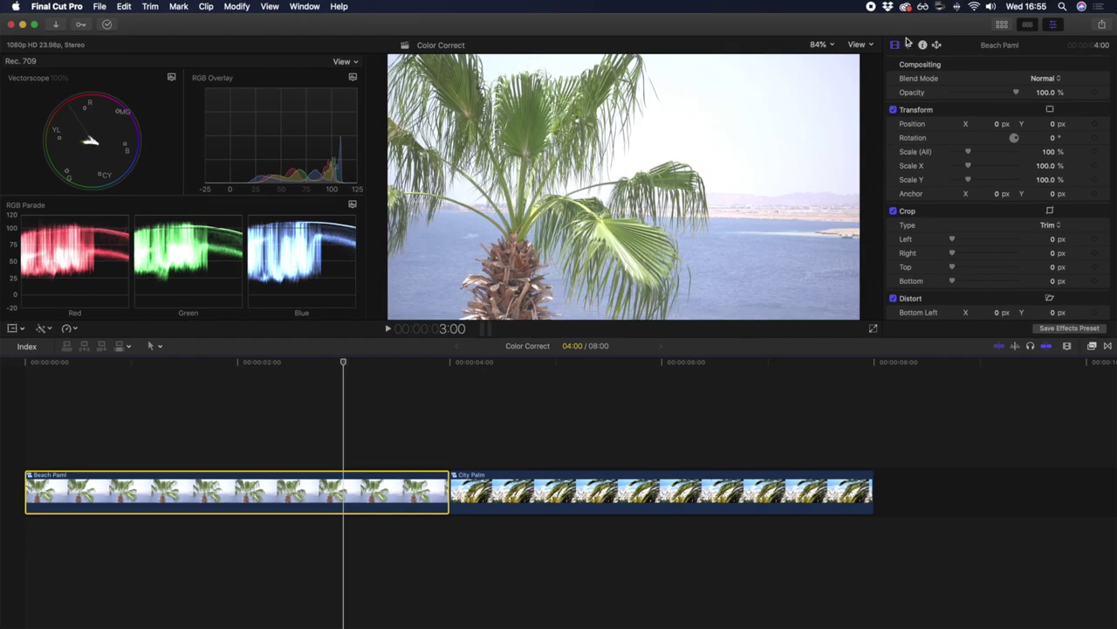
Add Color Wheels in the Color inspector, enlarge the controls area, and warm Temperature to 6318.
left_click(909, 43)
left_click(929, 64)
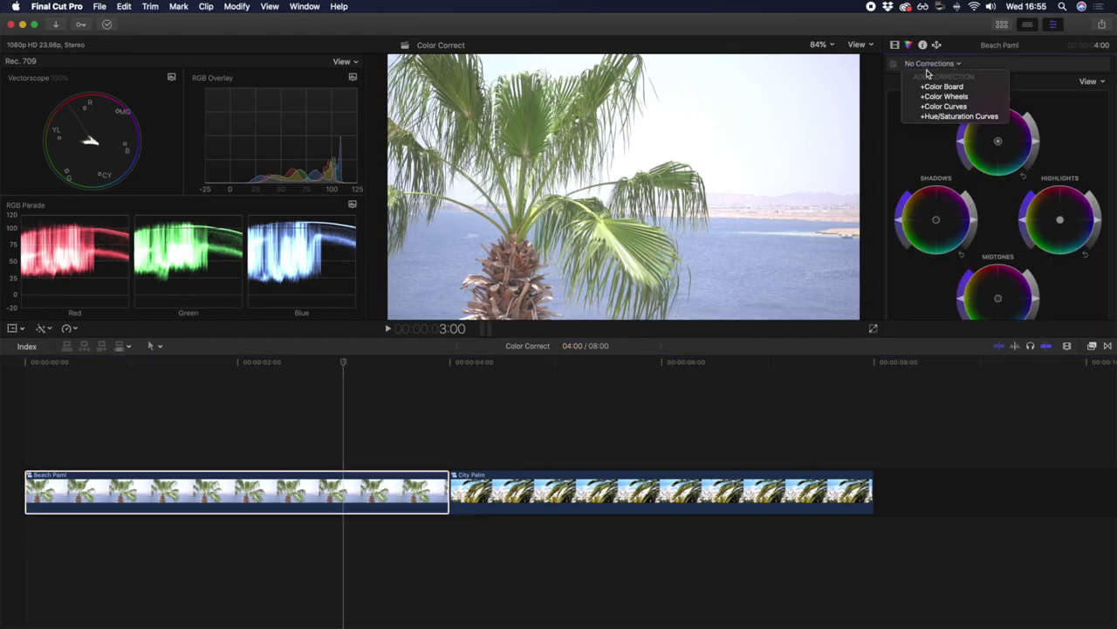
left_click(932, 97)
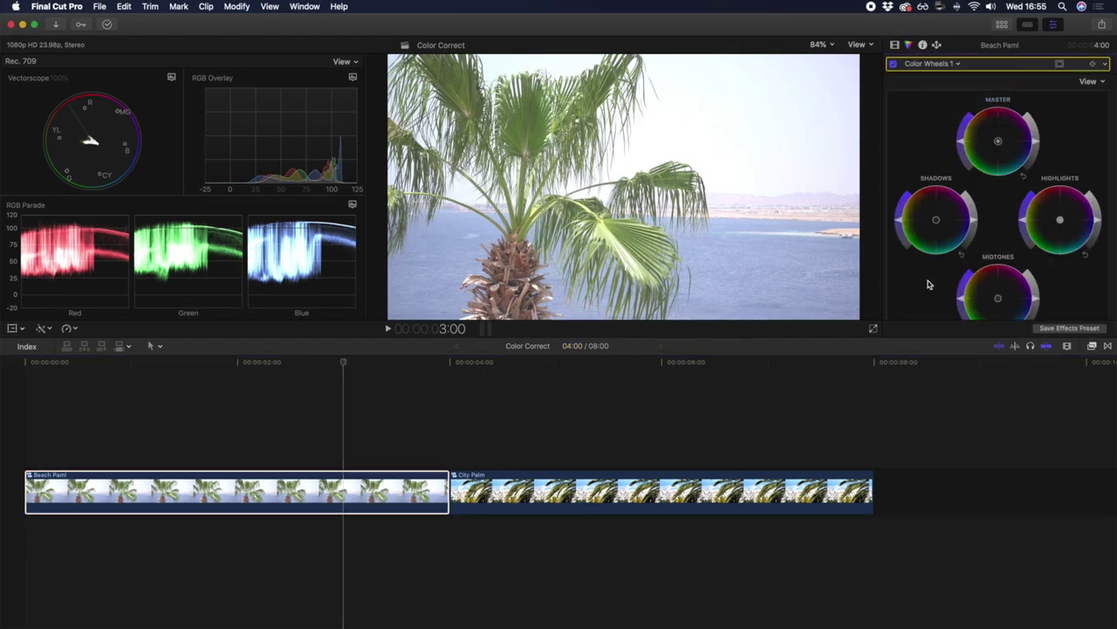
left_click_drag(931, 339, 933, 394)
left_click_drag(979, 354, 989, 357)
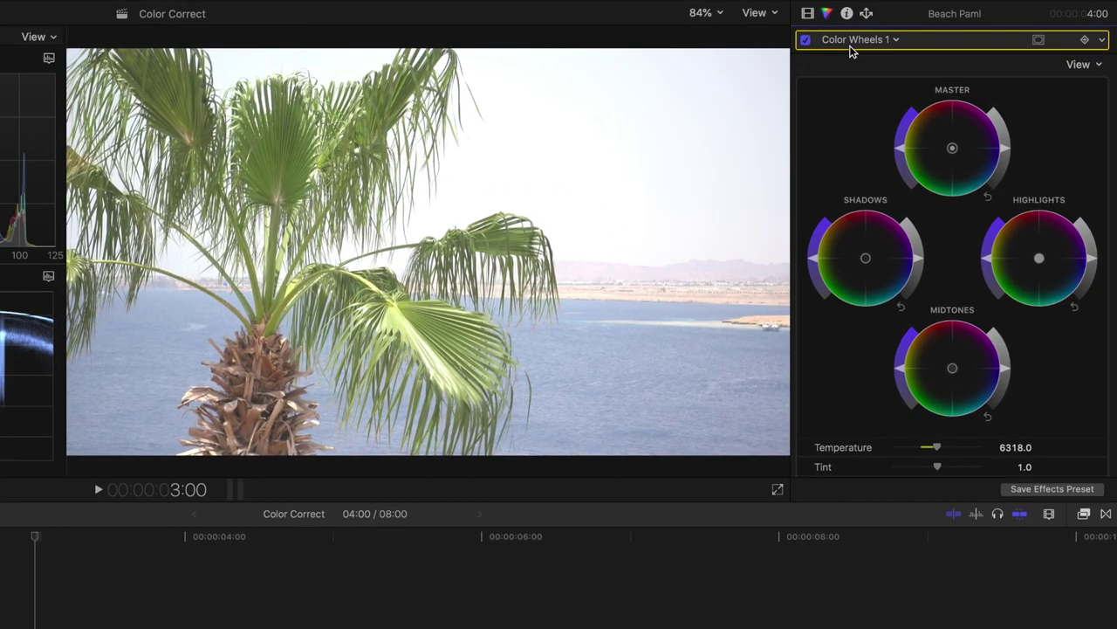
Add Color Wheels 2 and lower the Shadows wheel's brightness slider to darken the shadows.
left_click(927, 67)
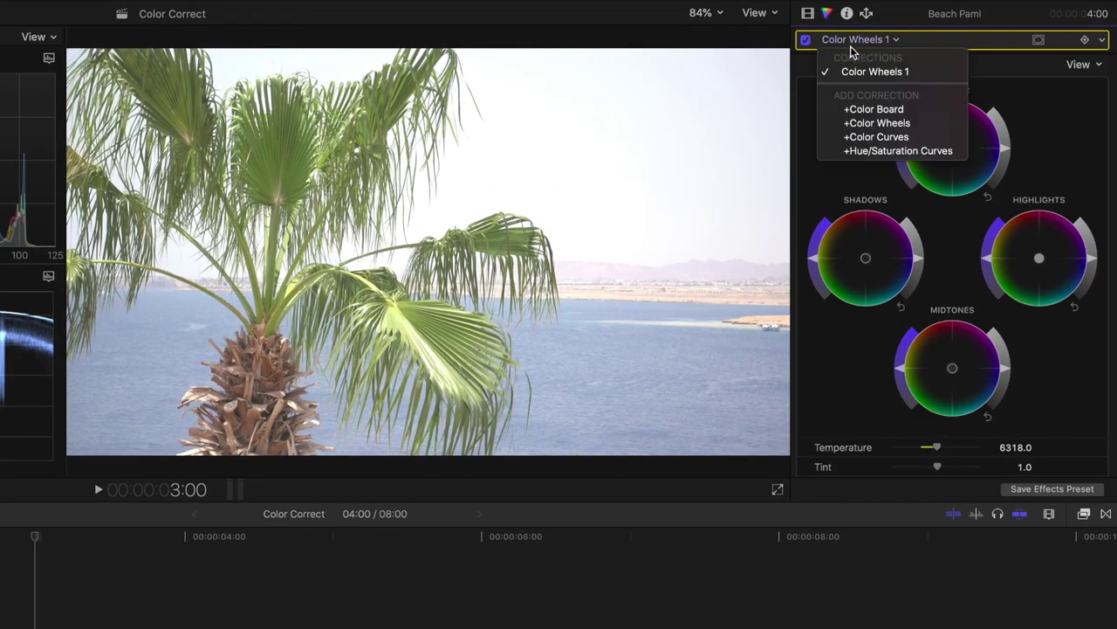
left_click(877, 123)
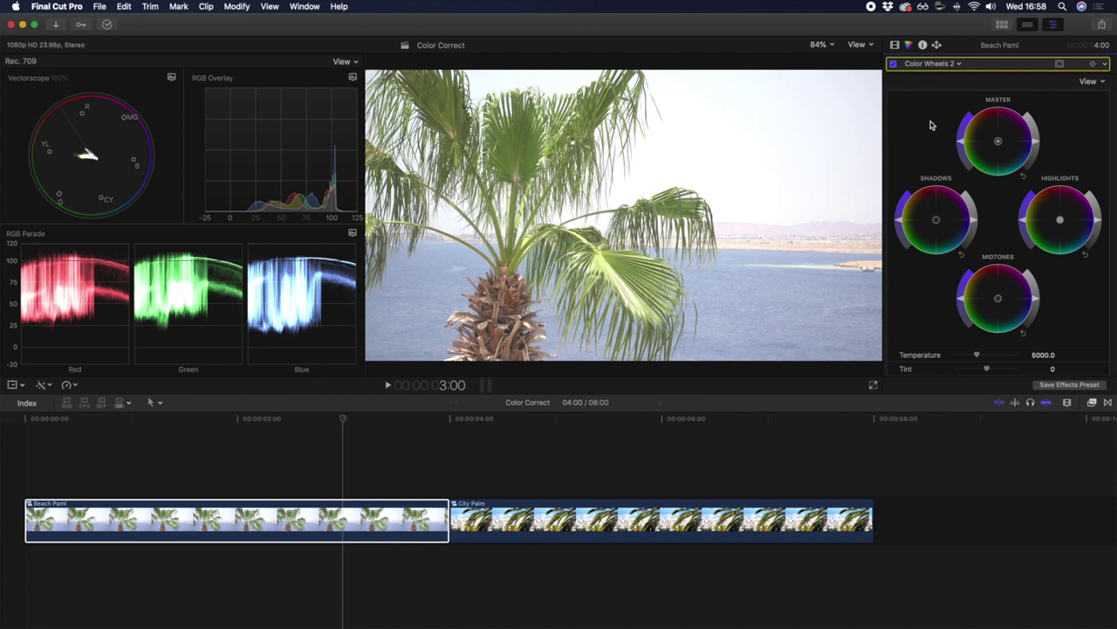
left_click_drag(968, 219, 967, 246)
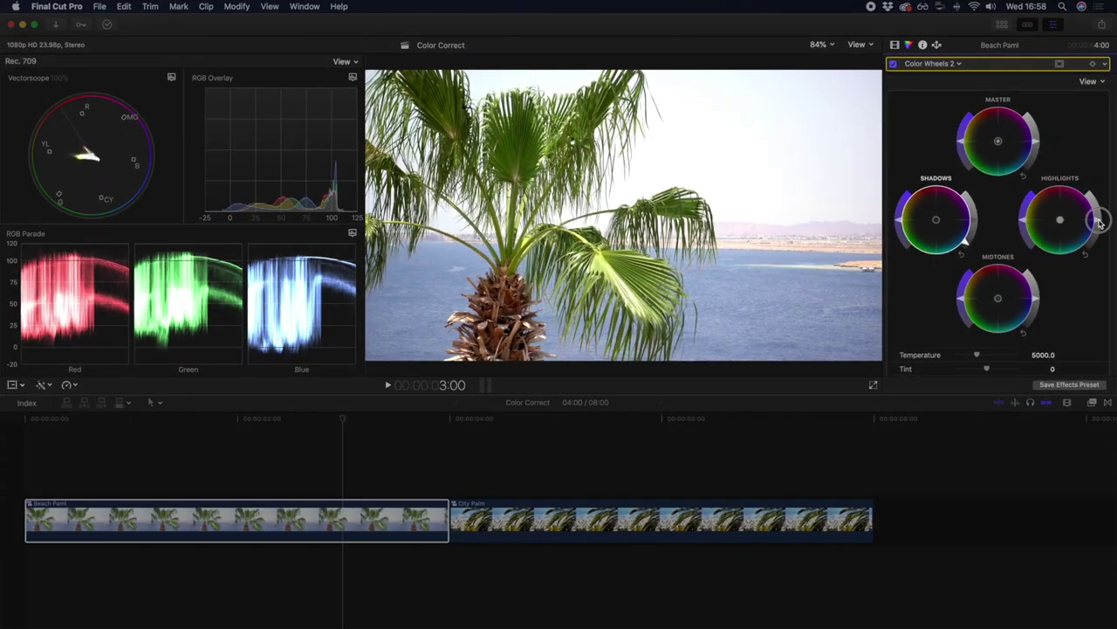
In Color Wheels 2, darken the Highlights brightness, then nudge Midtones brightness up, down and up again.
left_click_drag(1100, 222, 1099, 228)
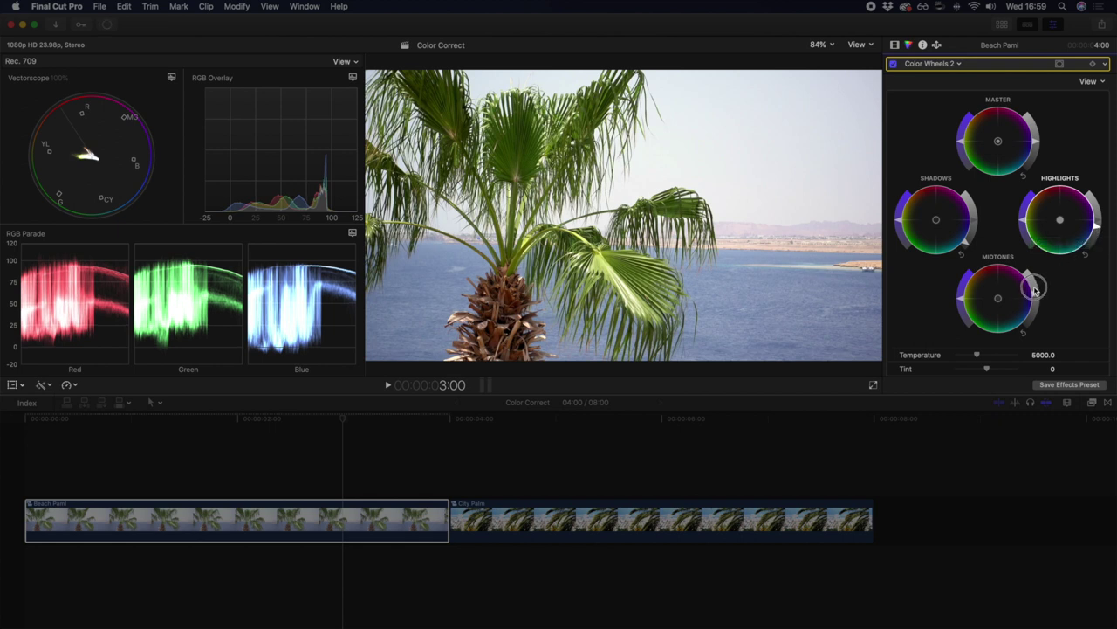
left_click_drag(1034, 290, 1031, 273)
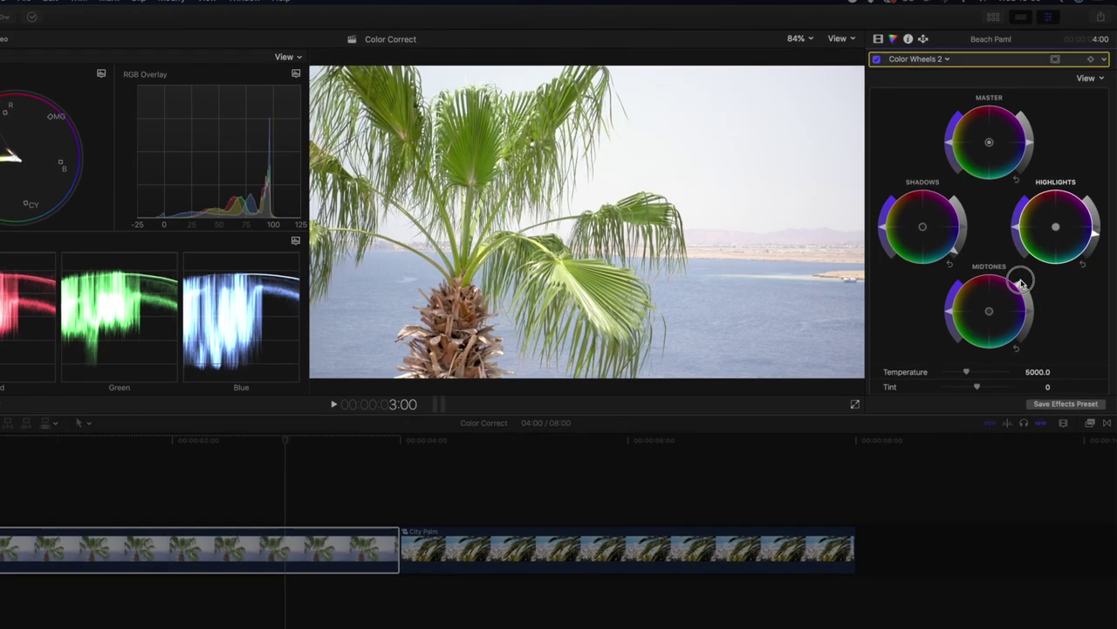
left_click_drag(1021, 282, 1022, 342)
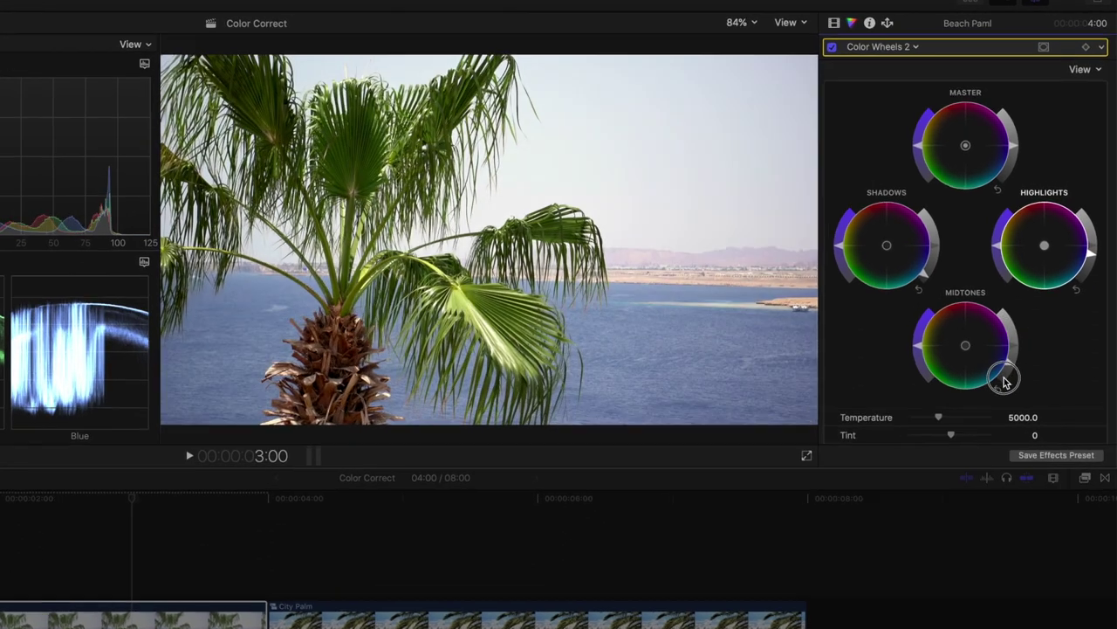
mouse_move(1003, 382)
left_mouse_down()
mouse_move(1016, 356)
mouse_move(1005, 376)
mouse_move(1004, 364)
left_mouse_up()
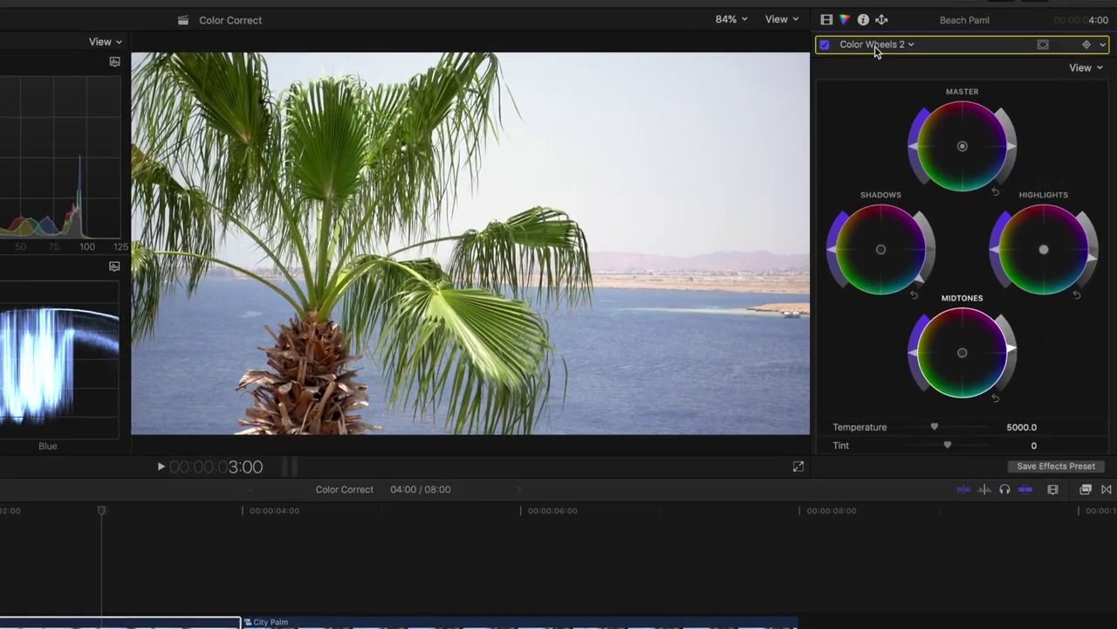
Add a Color Wheels 3 correction to Beach Palm from the corrections pop-up.
left_click(933, 64)
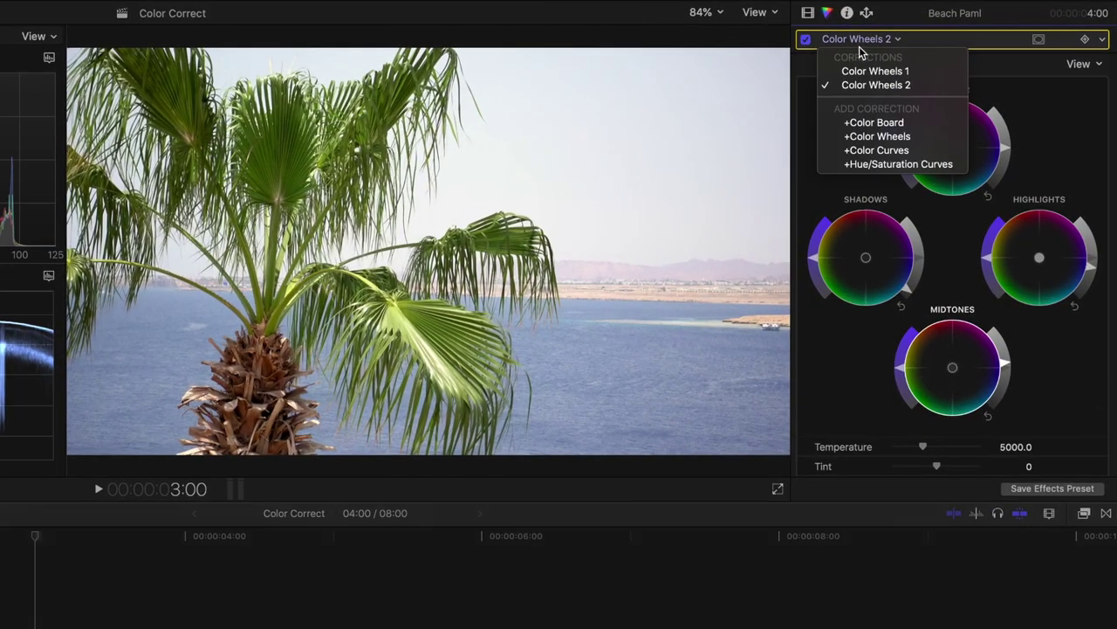
left_click(860, 136)
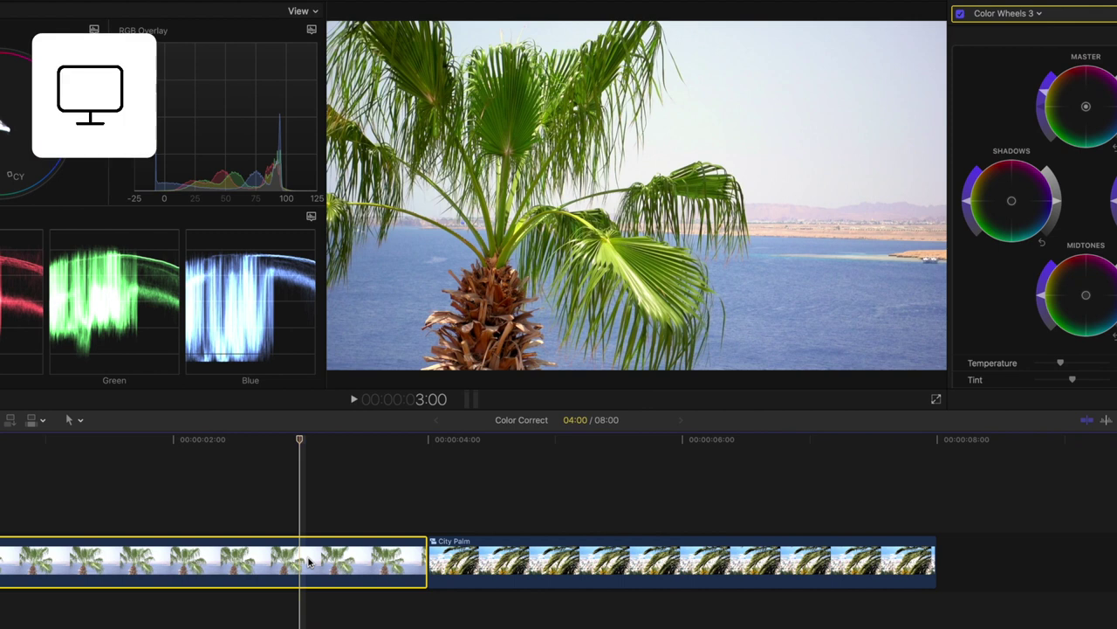
Select City Palm and paste the Color Wheels 1–3 attributes onto it via Paste Attributes.
left_click(518, 464)
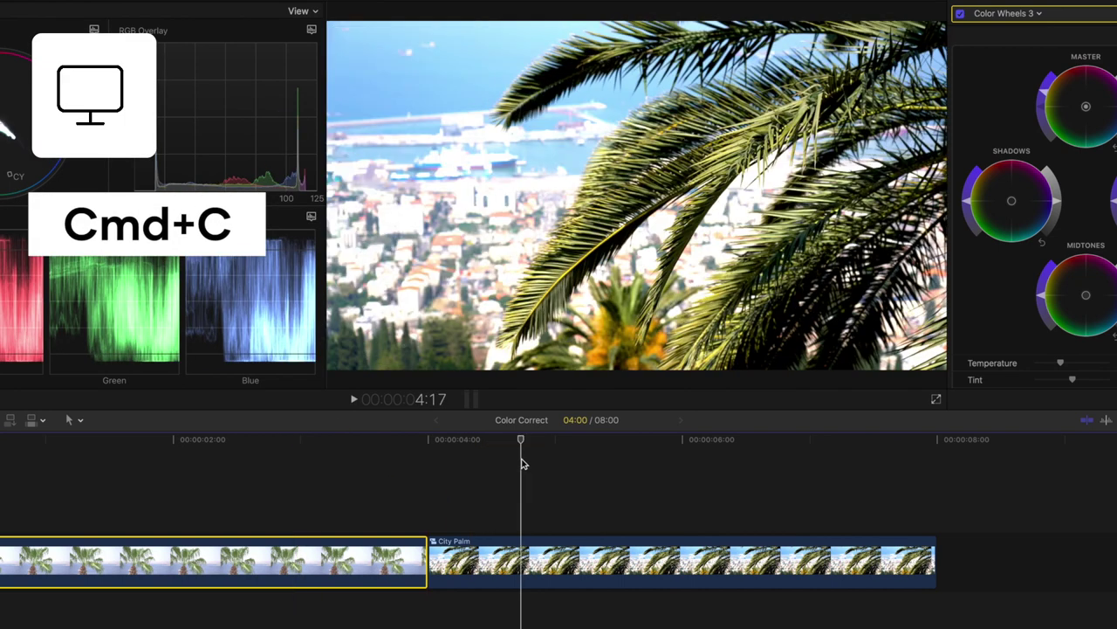
left_click(521, 567)
key("super+shift+v")
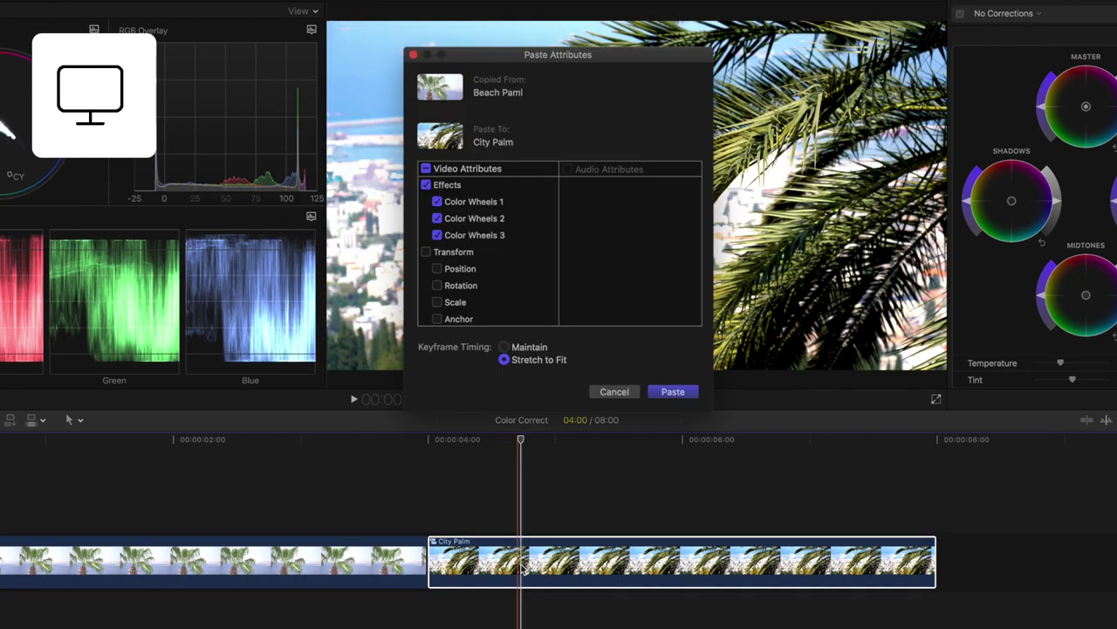
left_click(672, 392)
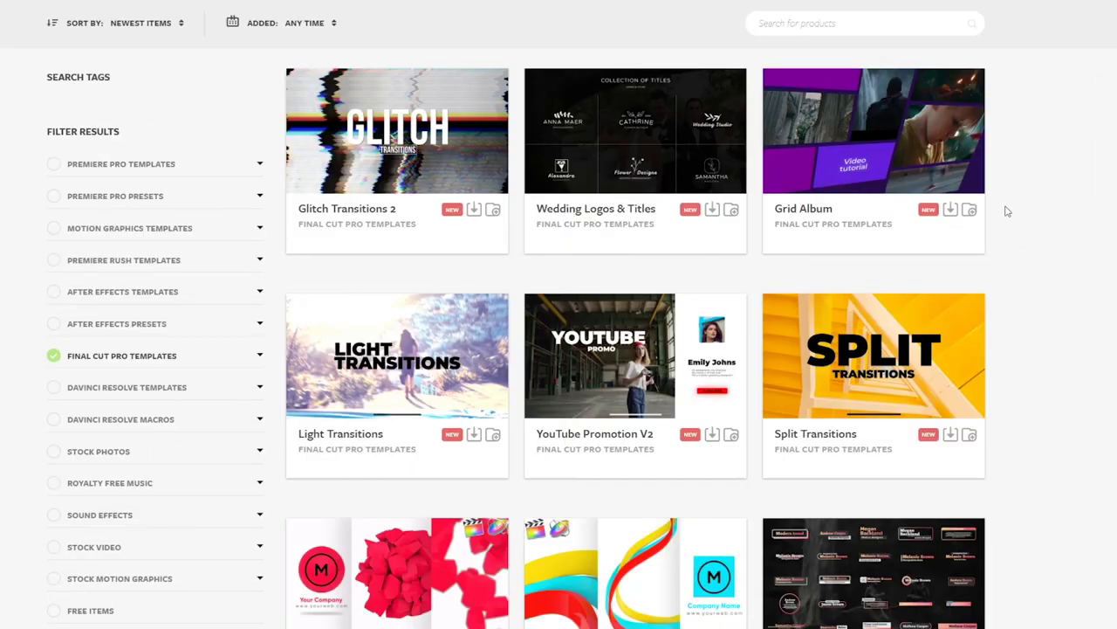
Open the YouTube Promotion V2 template page in Motion Array.
left_click(585, 437)
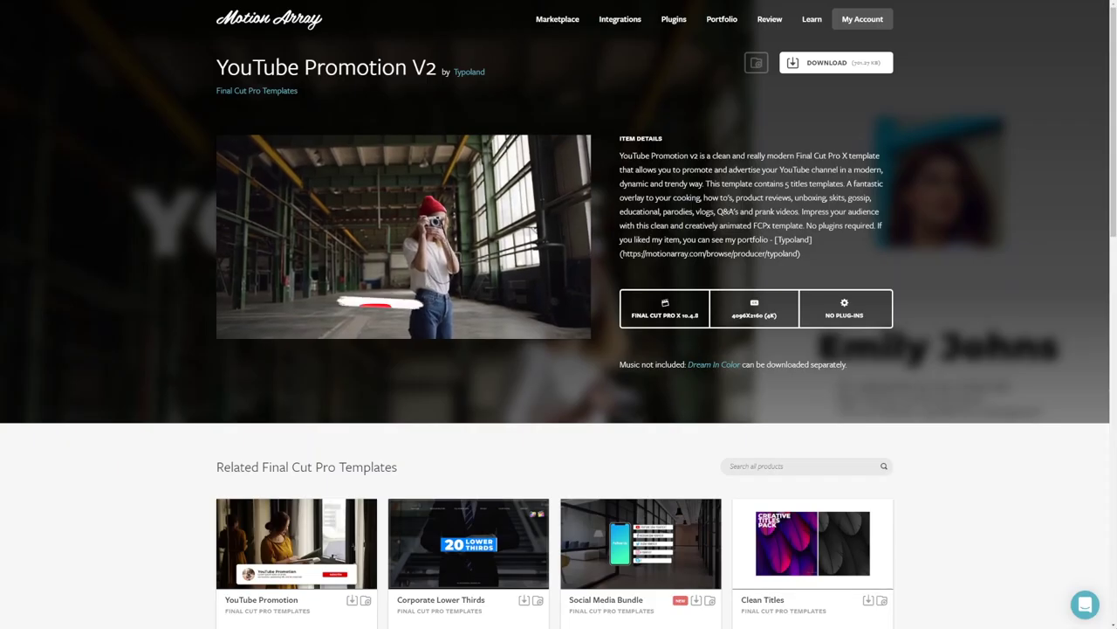